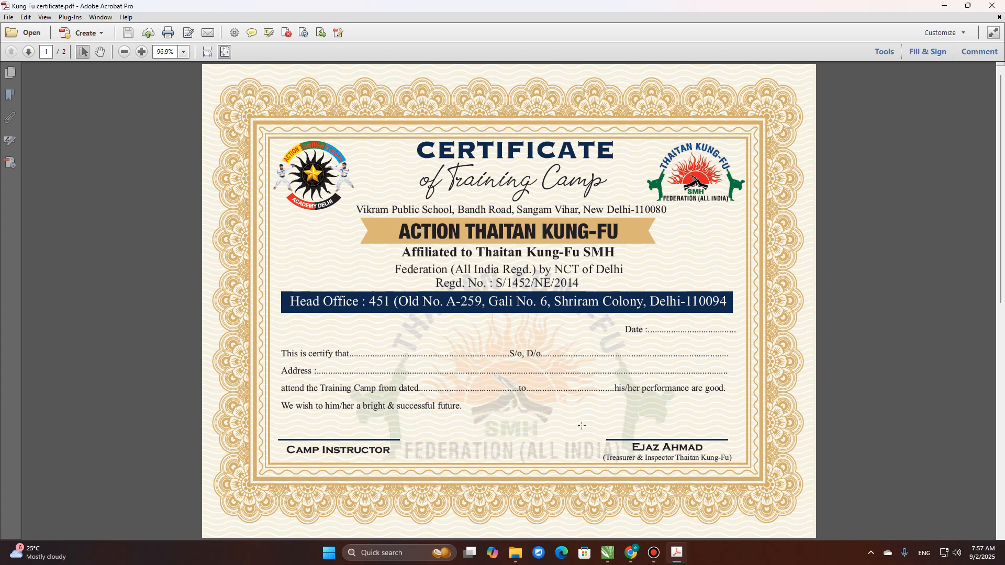
Examine both pages of the Kung Fu certificate PDF, comparing the two certificate designs.
{"action": "scroll", "coordinate": [563, 432], "scroll_direction": "down", "scroll_amount": 2}
{"action": "scroll", "coordinate": [568, 419], "scroll_direction": "up", "scroll_amount": 2}
{"action": "scroll", "coordinate": [570, 413], "scroll_direction": "down", "scroll_amount": 2}
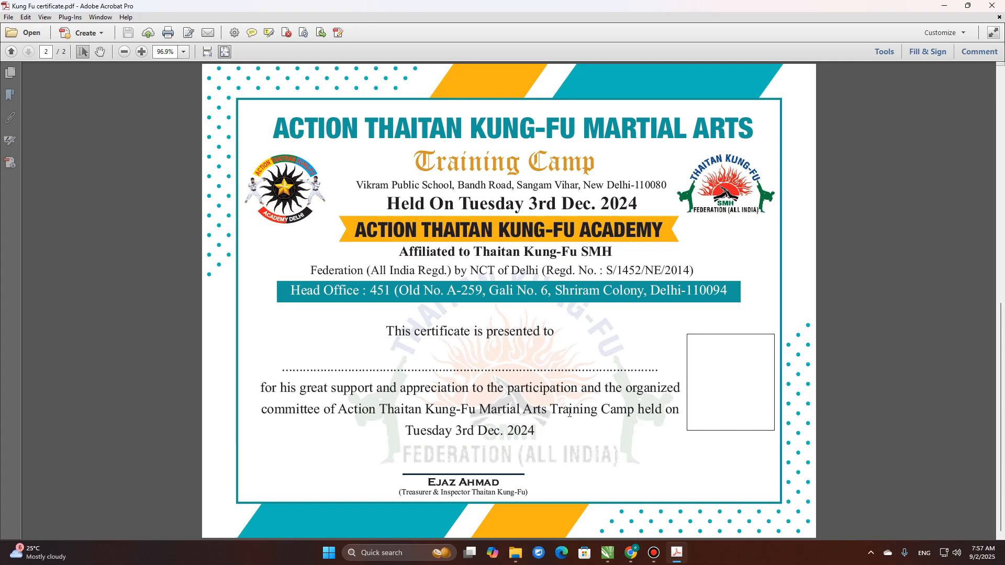
{"action": "scroll", "coordinate": [570, 414], "scroll_direction": "up", "scroll_amount": 2}
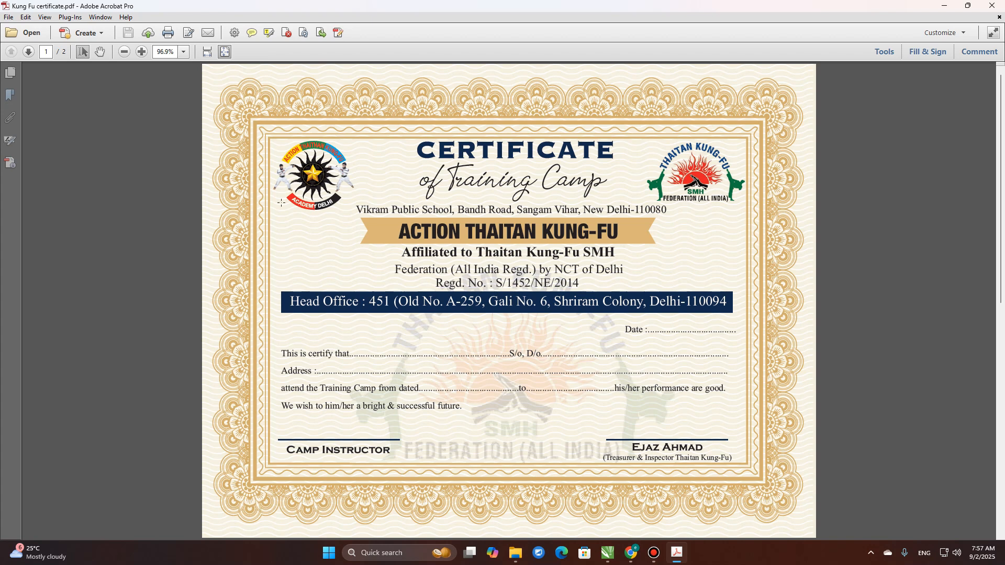
{"action": "scroll", "coordinate": [537, 376], "scroll_direction": "down", "scroll_amount": 2}
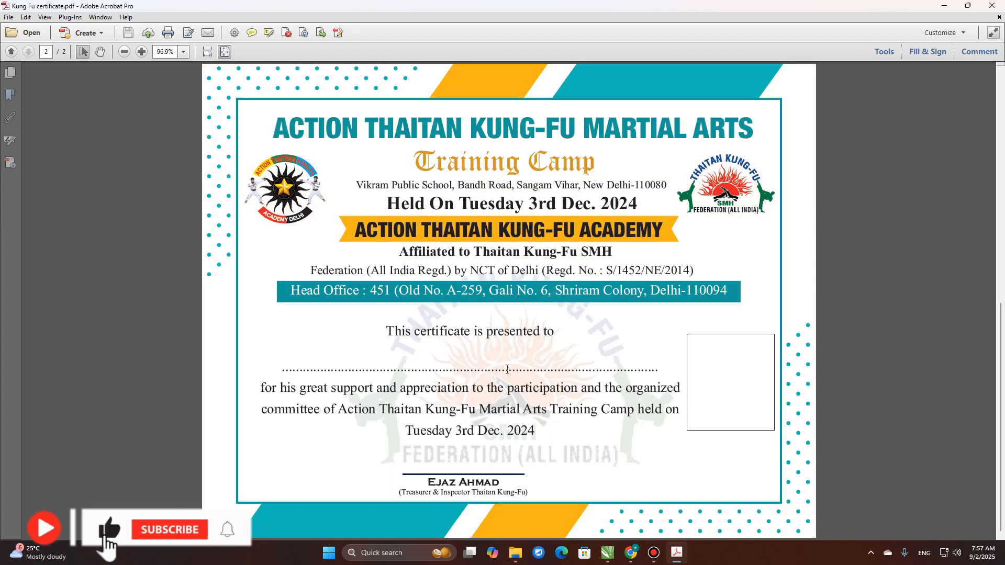
{"action": "scroll", "coordinate": [507, 370], "scroll_direction": "up", "scroll_amount": 2}
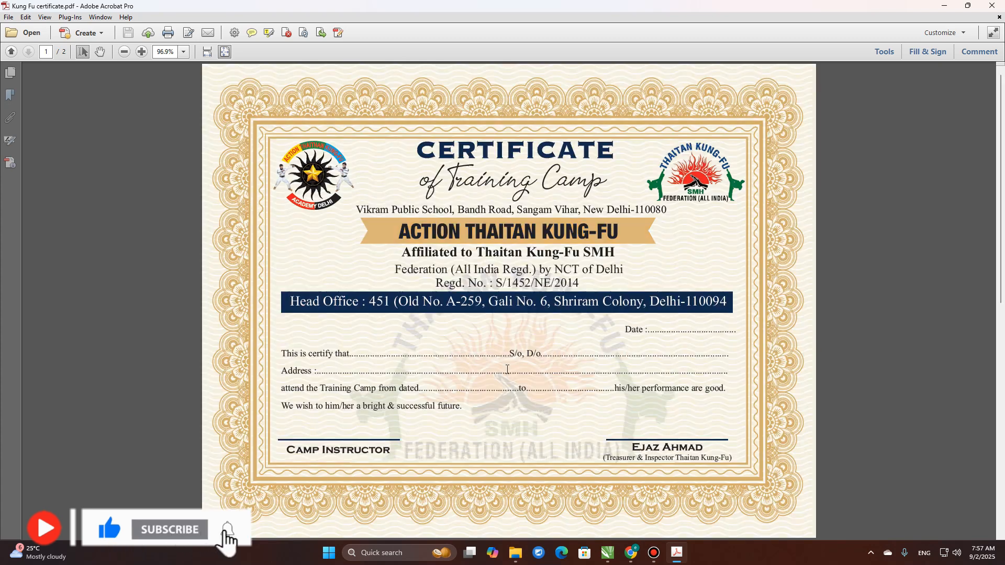
{"action": "scroll", "coordinate": [535, 304], "scroll_direction": "down", "scroll_amount": 2}
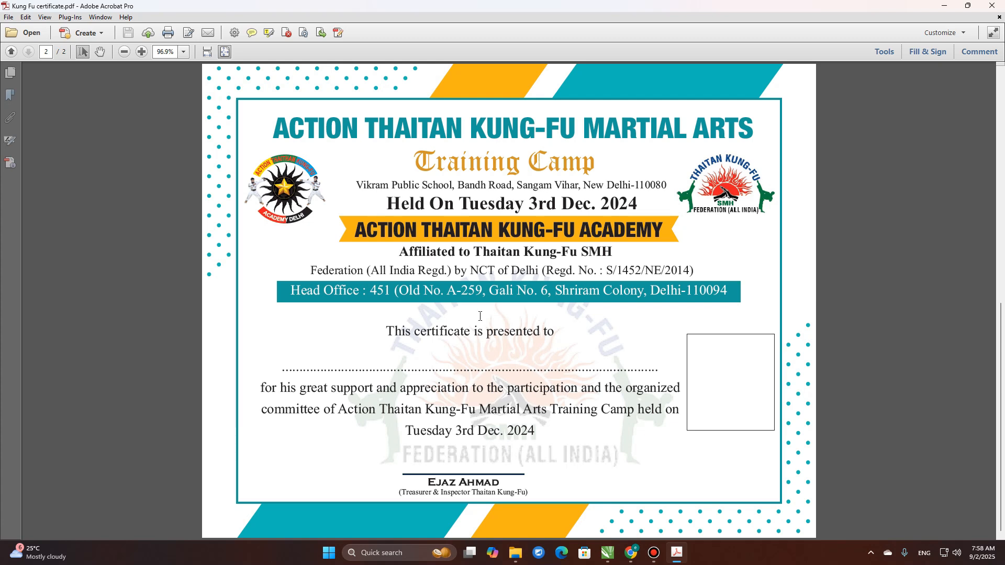
{"action": "scroll", "coordinate": [480, 316], "scroll_direction": "up", "scroll_amount": 2}
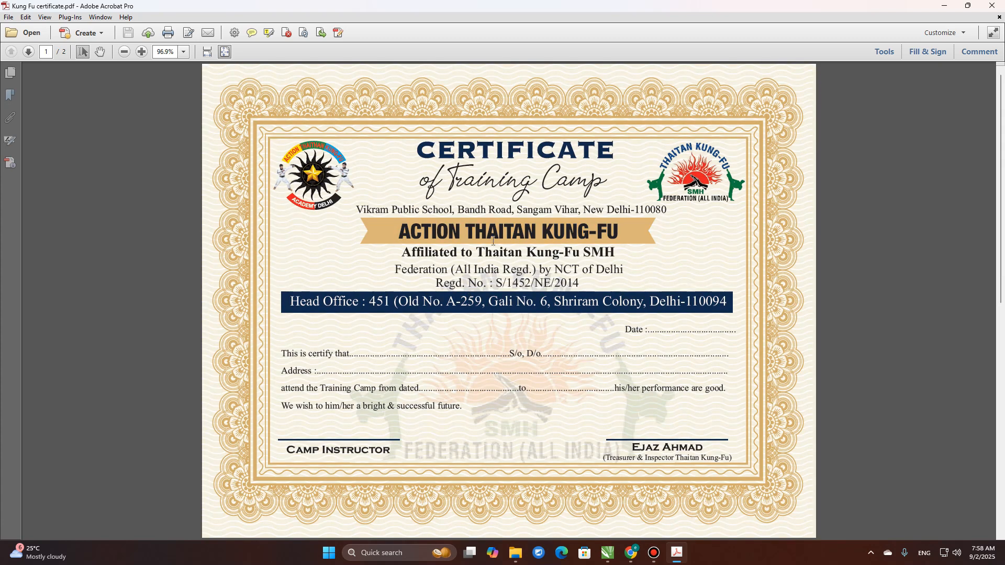
{"action": "scroll", "coordinate": [520, 394], "scroll_direction": "down", "scroll_amount": 2}
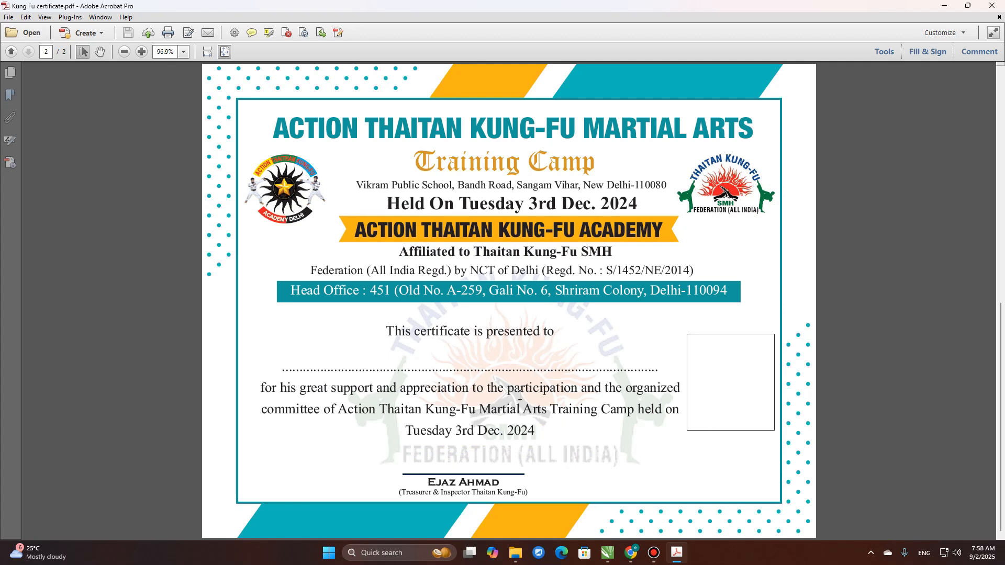
{"action": "scroll", "coordinate": [520, 394], "scroll_direction": "up", "scroll_amount": 2}
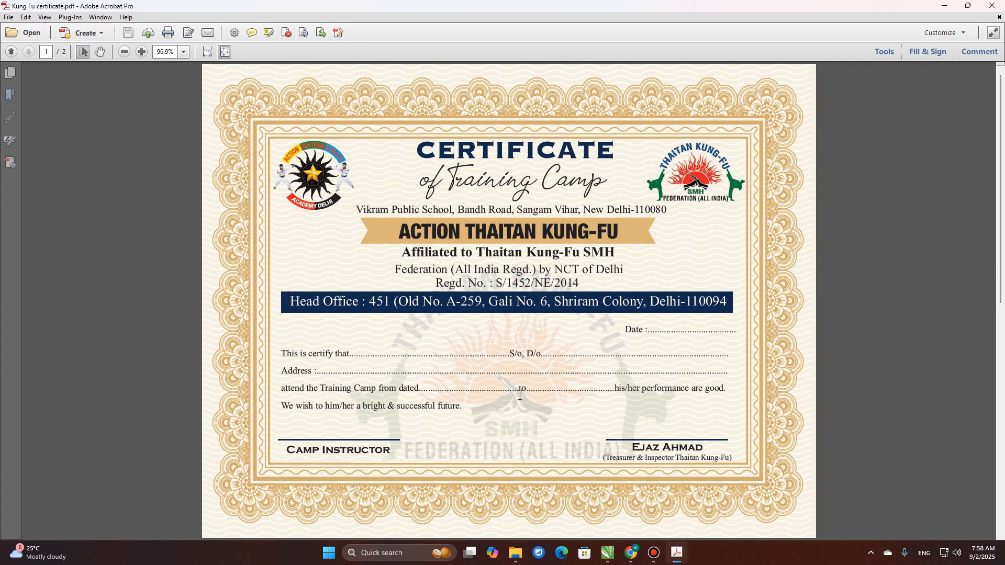
{"action": "scroll", "coordinate": [498, 329], "scroll_direction": "down", "scroll_amount": 2}
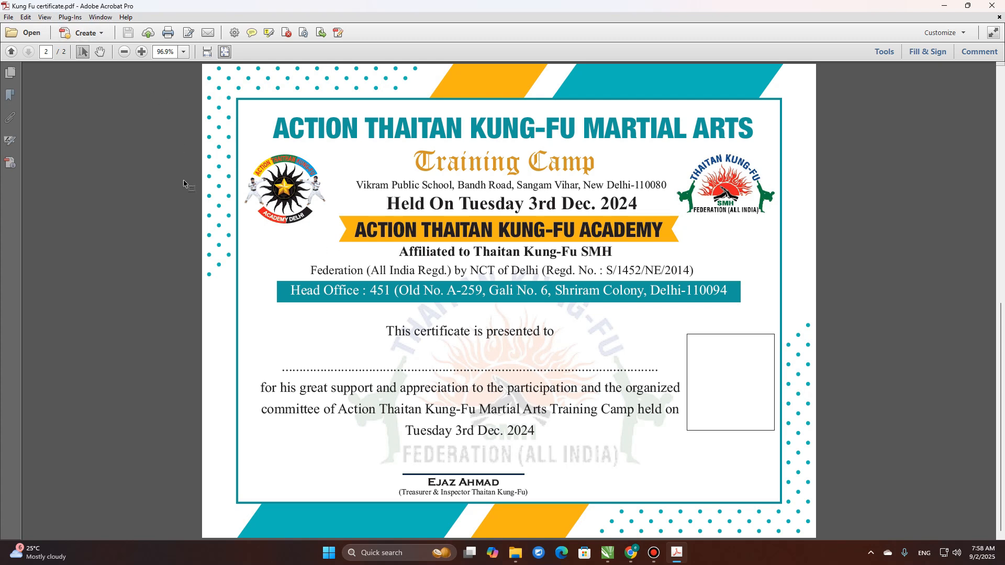
Create a scaled n-up document on a tall 12 x 18 in sheet with 1 column and 2 rows, and close it without saving.
{"action": "left_click", "coordinate": [71, 17]}
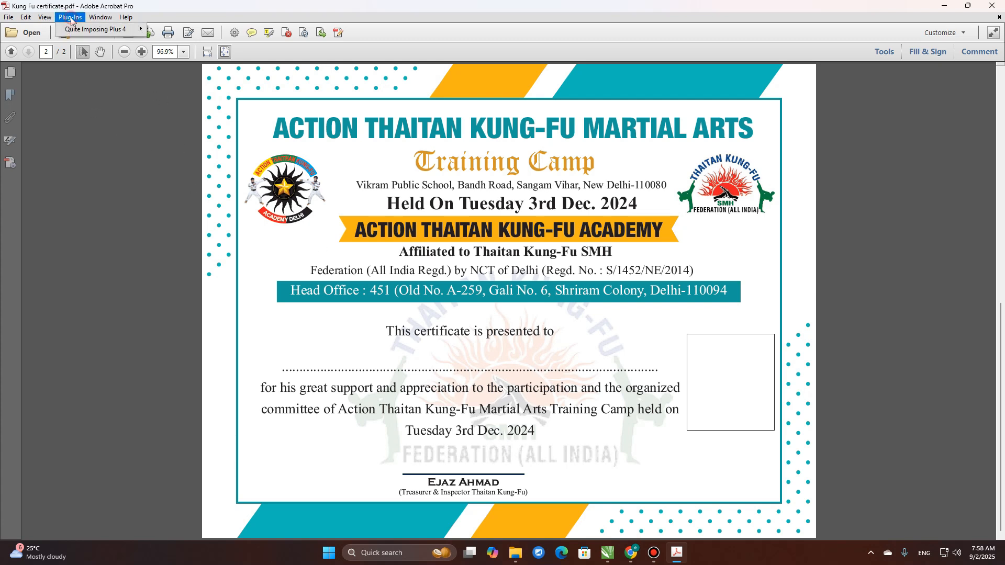
{"action": "mouse_move", "coordinate": [78, 32]}
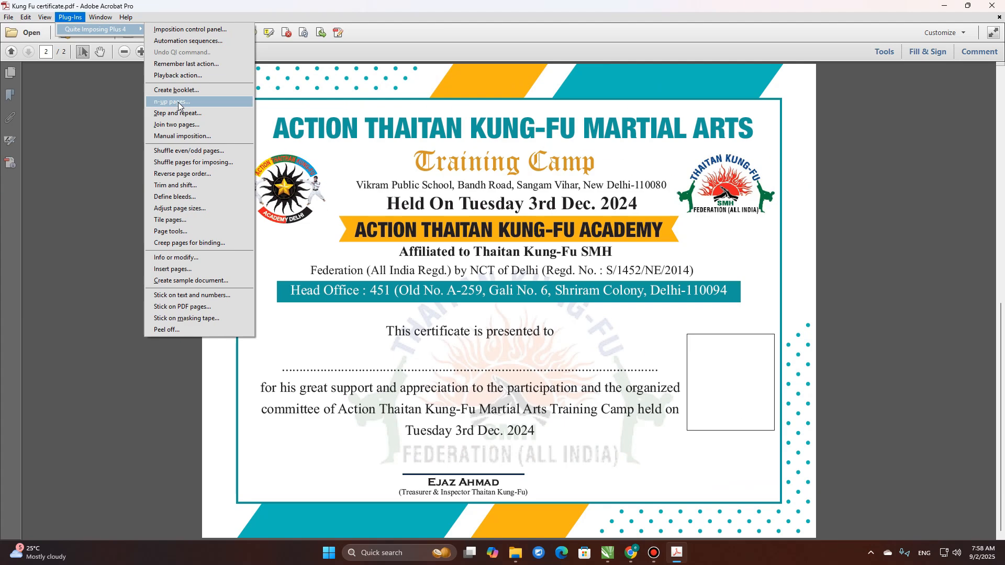
{"action": "left_click", "coordinate": [453, 262]}
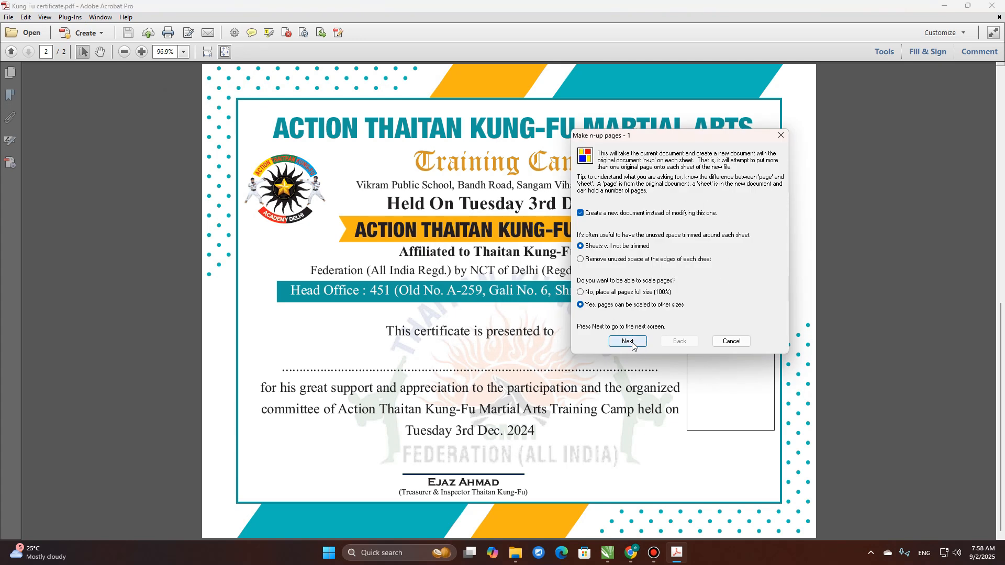
{"action": "left_click", "coordinate": [628, 342]}
{"action": "left_click", "coordinate": [628, 341]}
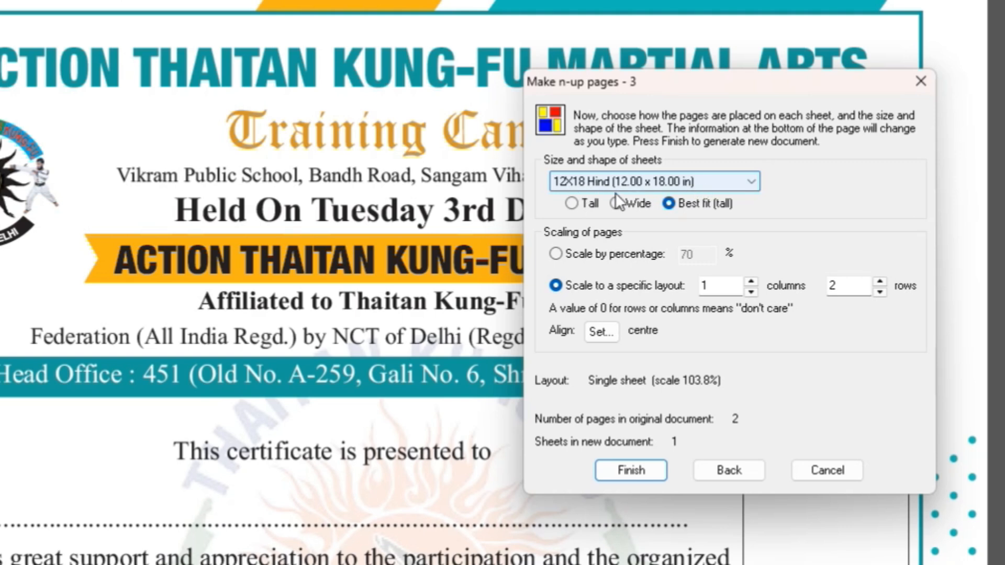
{"action": "left_click", "coordinate": [717, 186]}
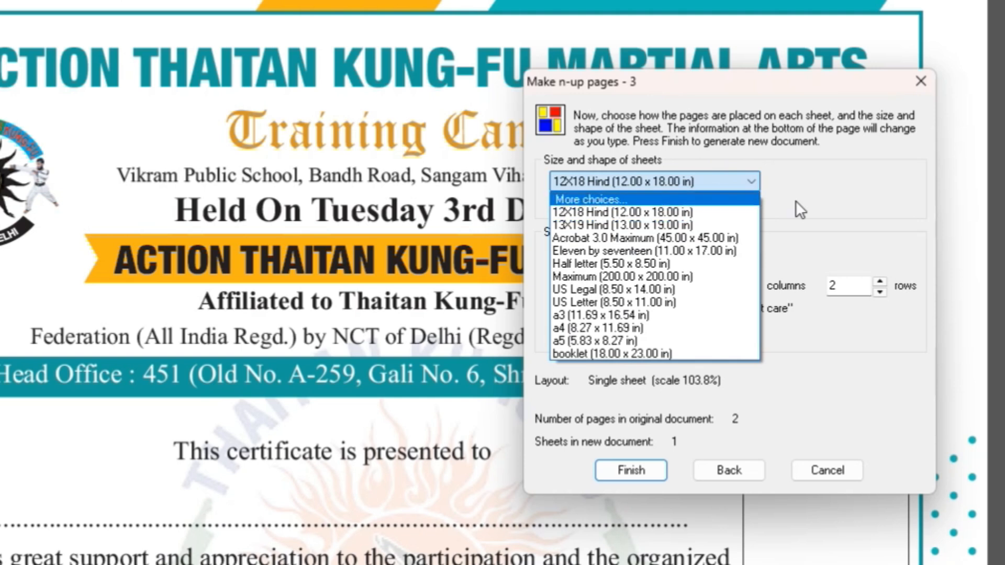
{"action": "left_click", "coordinate": [828, 198]}
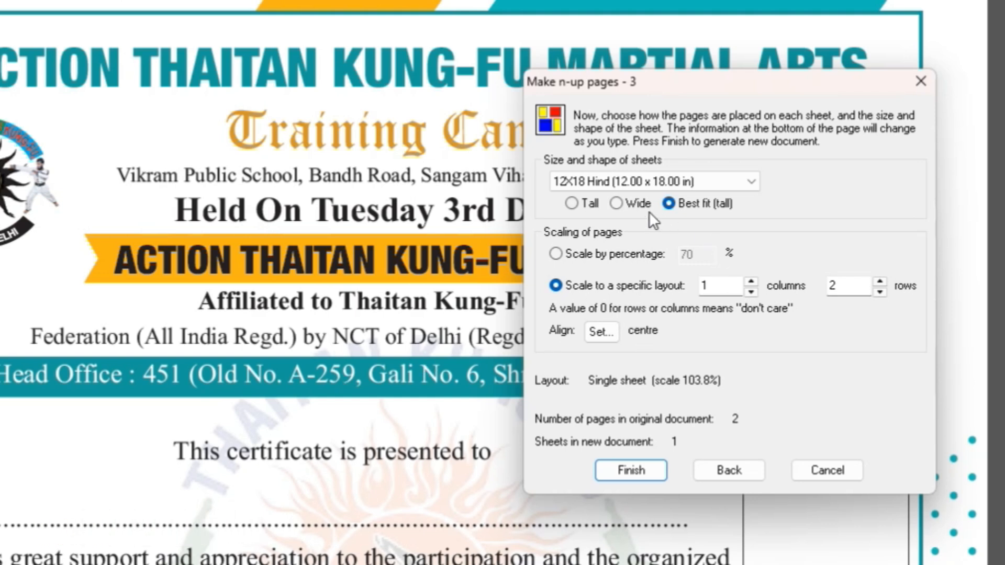
{"action": "left_click", "coordinate": [572, 204]}
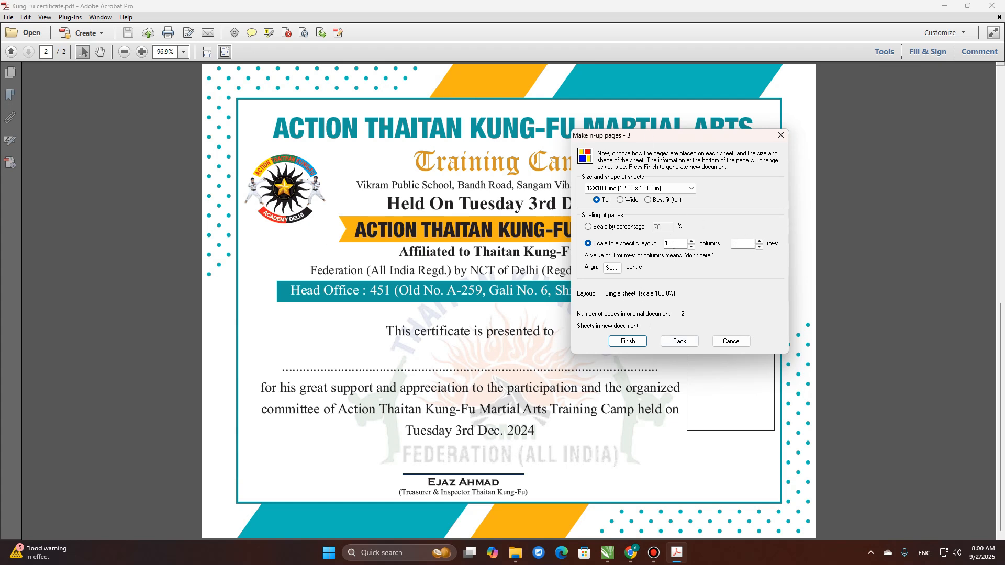
{"action": "left_click", "coordinate": [742, 244]}
{"action": "left_click", "coordinate": [635, 339]}
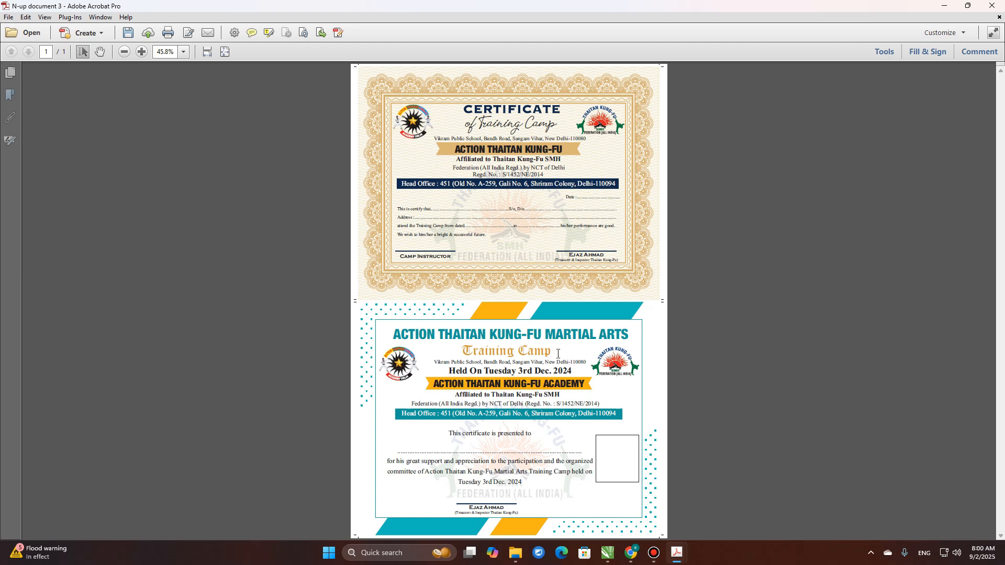
{"action": "left_click", "coordinate": [999, 17]}
{"action": "left_click", "coordinate": [570, 297]}
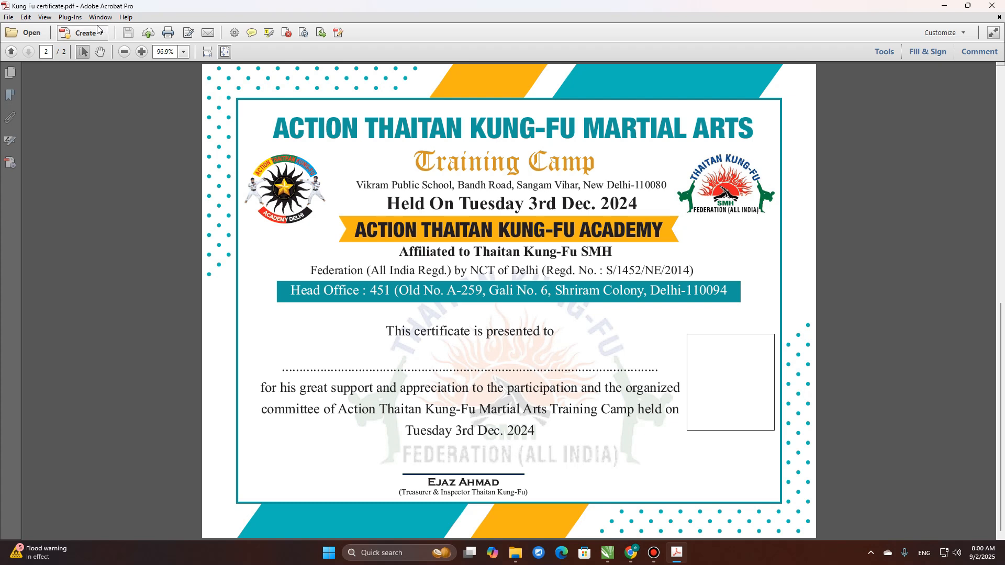
Generate a full-size step-and-repeat document on tall 12 x 18 in sheets with 1 column and 2 rows, and review its sheets.
{"action": "scroll", "coordinate": [504, 313], "scroll_direction": "up", "scroll_amount": 3}
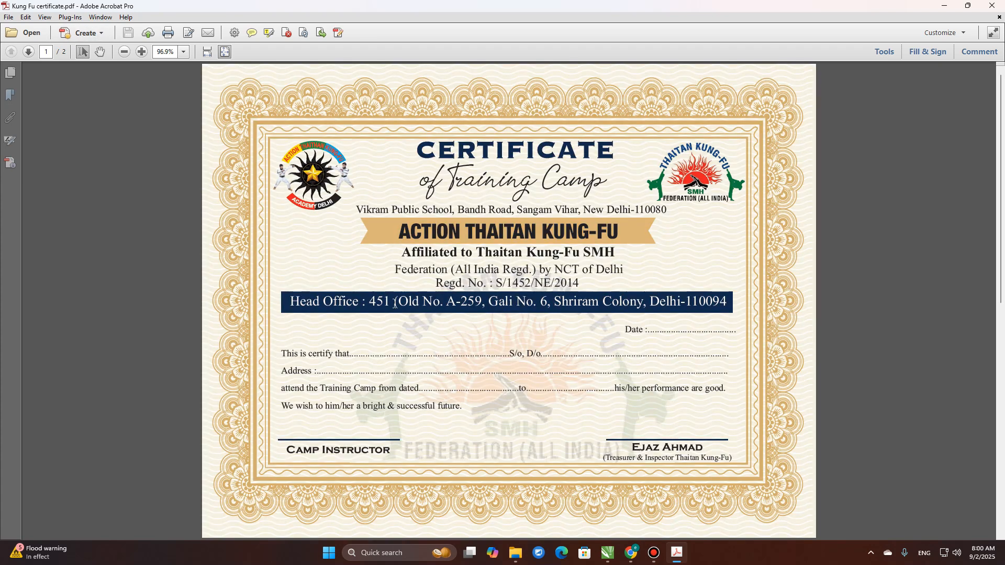
{"action": "left_click", "coordinate": [76, 18]}
{"action": "mouse_move", "coordinate": [93, 28]}
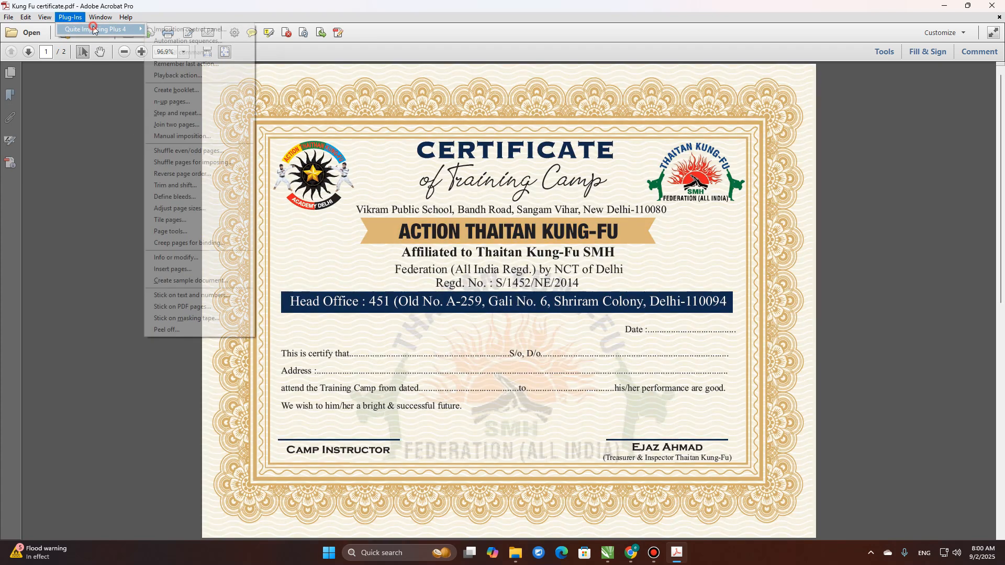
{"action": "left_click", "coordinate": [201, 115]}
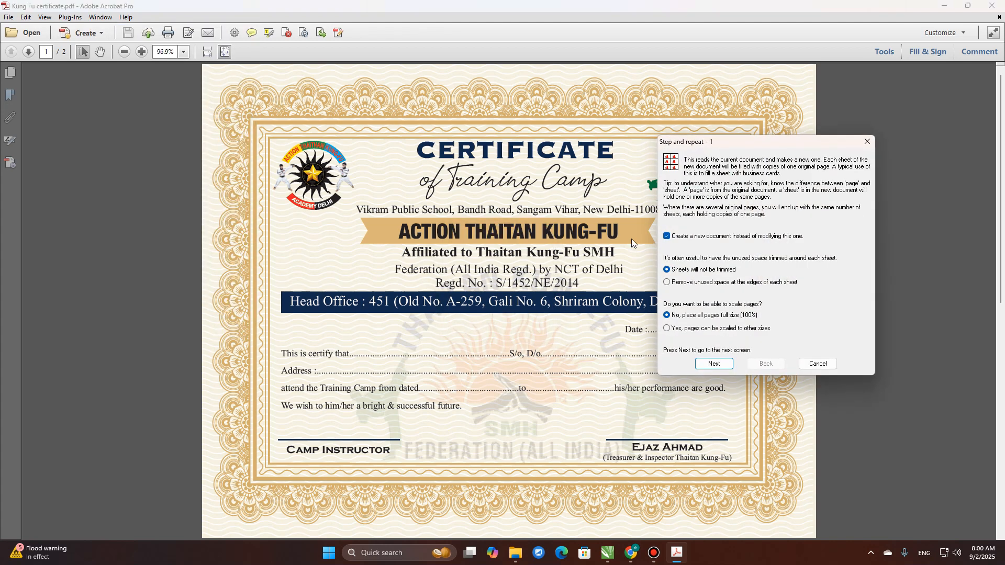
{"action": "left_click", "coordinate": [716, 368]}
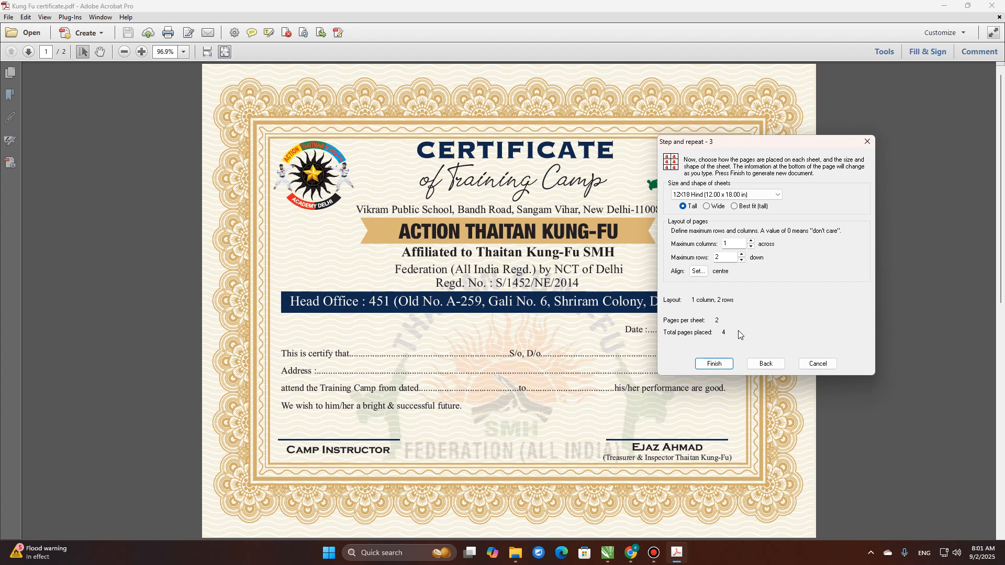
{"action": "left_click", "coordinate": [715, 363]}
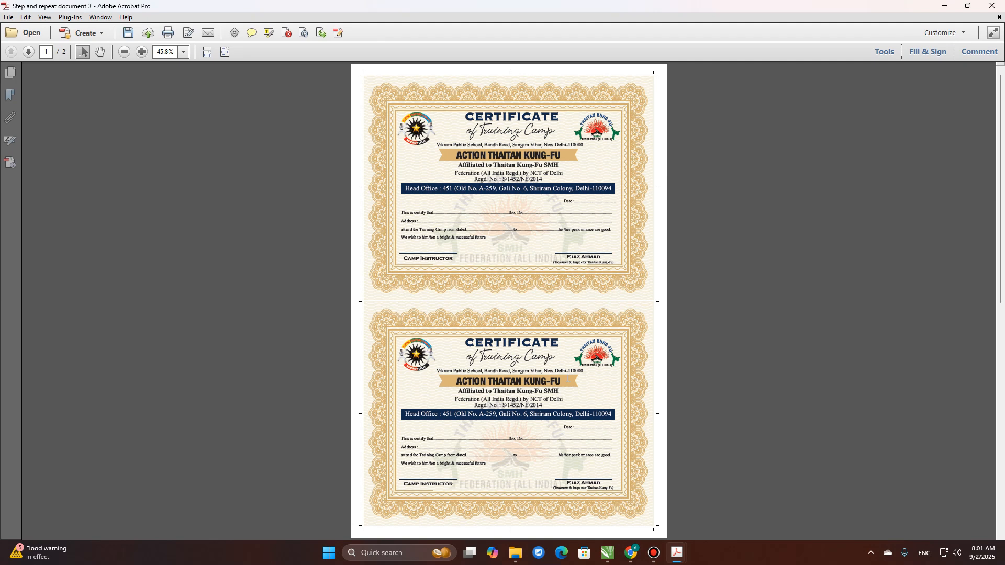
{"action": "scroll", "coordinate": [568, 377], "scroll_direction": "down", "scroll_amount": 10}
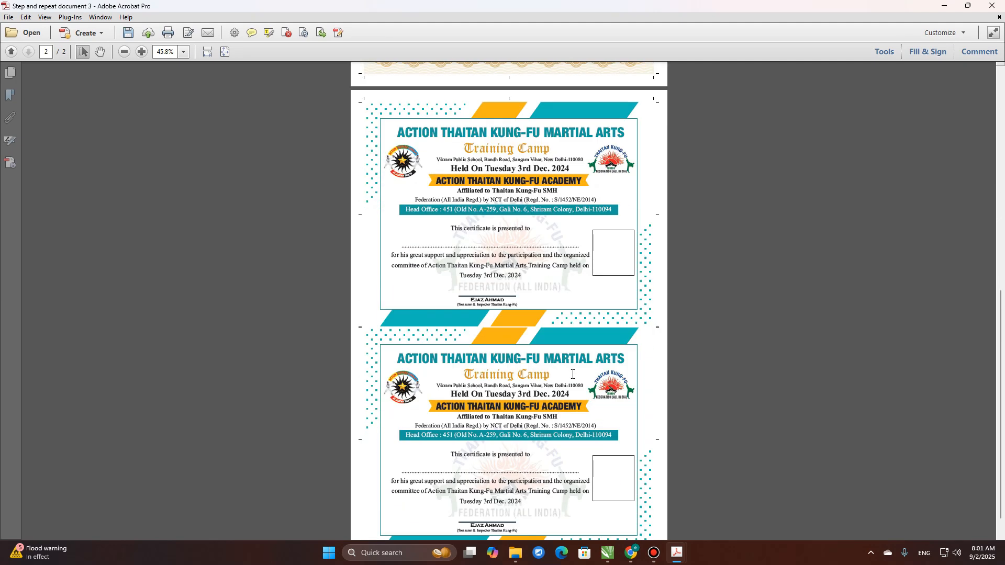
{"action": "scroll", "coordinate": [572, 374], "scroll_direction": "down", "scroll_amount": 1}
{"action": "scroll", "coordinate": [572, 375], "scroll_direction": "up", "scroll_amount": 10}
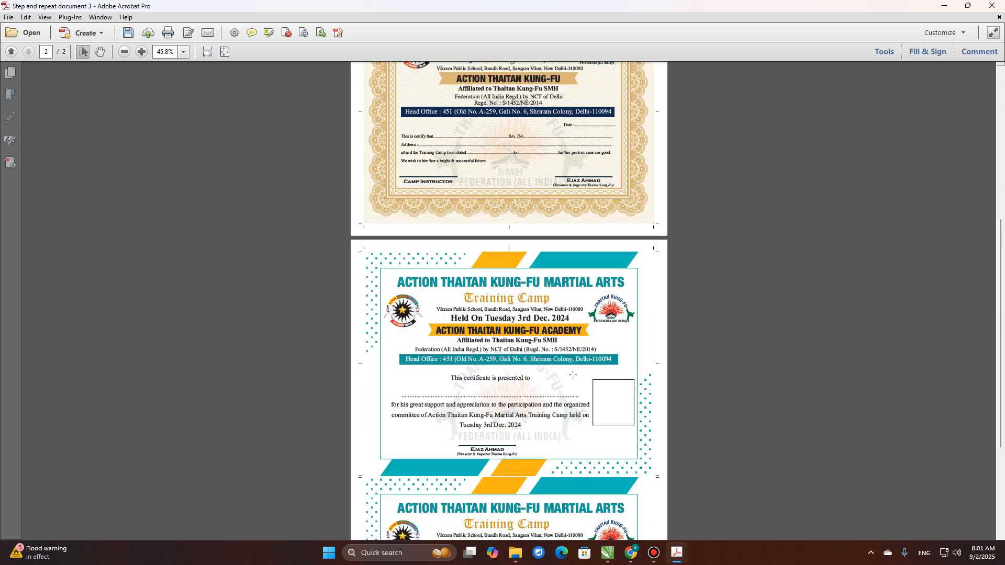